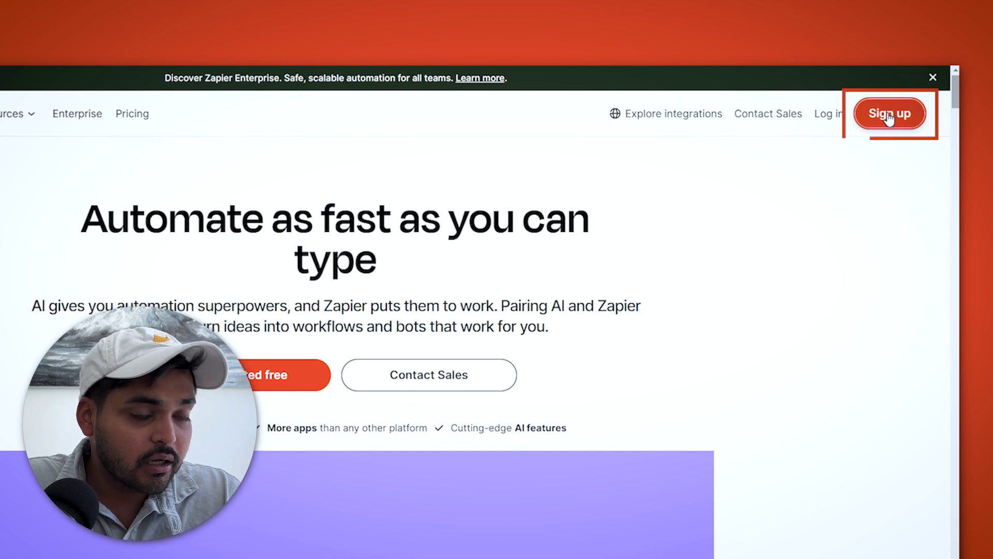
# Step: Sign up for Zapier and create a new blank Zap from the + Create menu
pyautogui.click(889, 118)
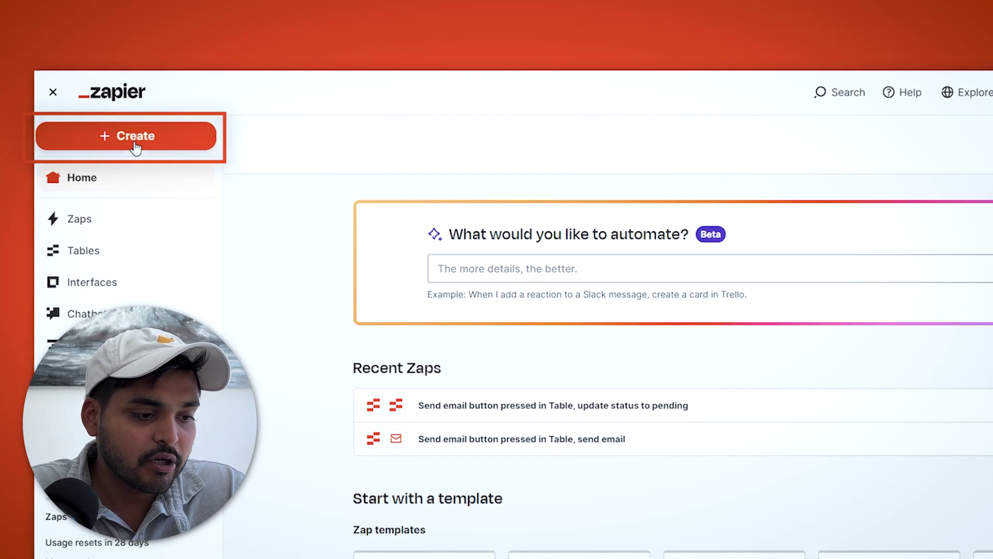
pyautogui.click(135, 146)
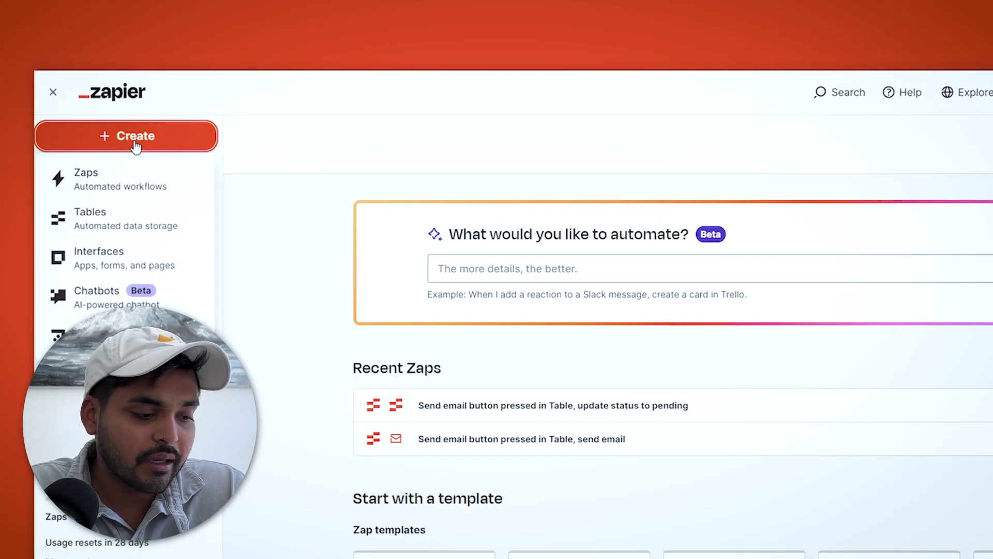
pyautogui.click(151, 180)
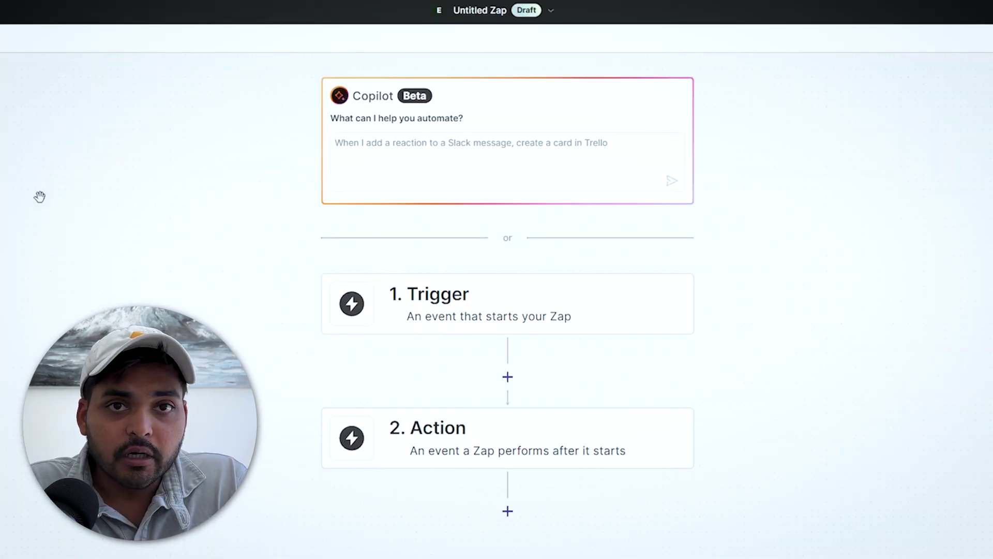
pyautogui.scroll(-3, 507, 284)
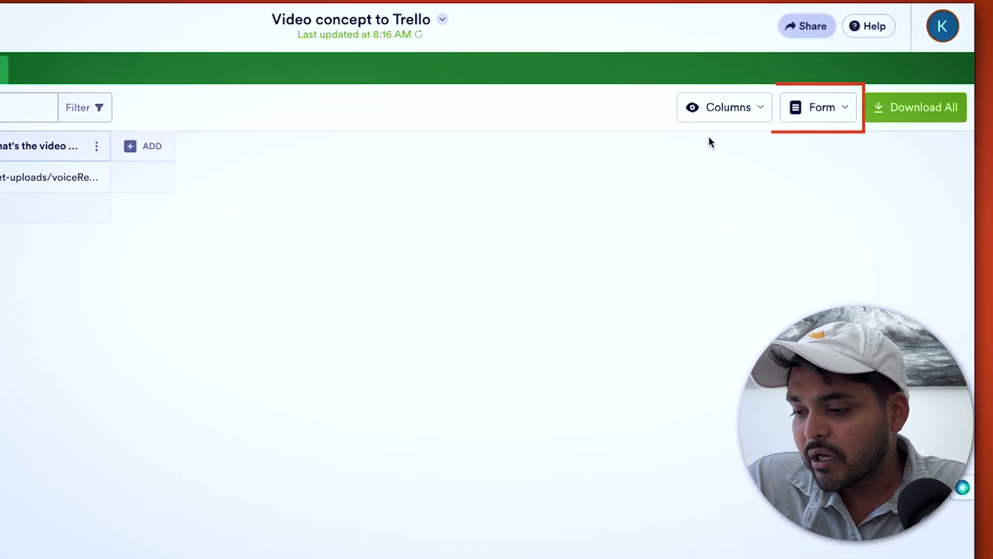
# Step: Edit the linked Video concept to Trello form, find the Voice Recorder widget, and record an answer
pyautogui.click(801, 107)
pyautogui.click(765, 206)
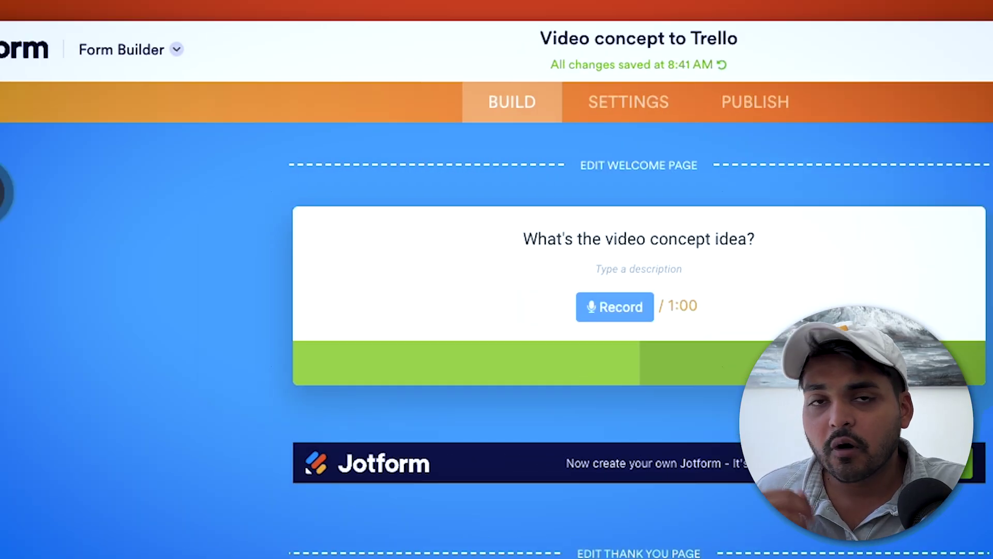
pyautogui.click(285, 221)
pyautogui.write('voic')
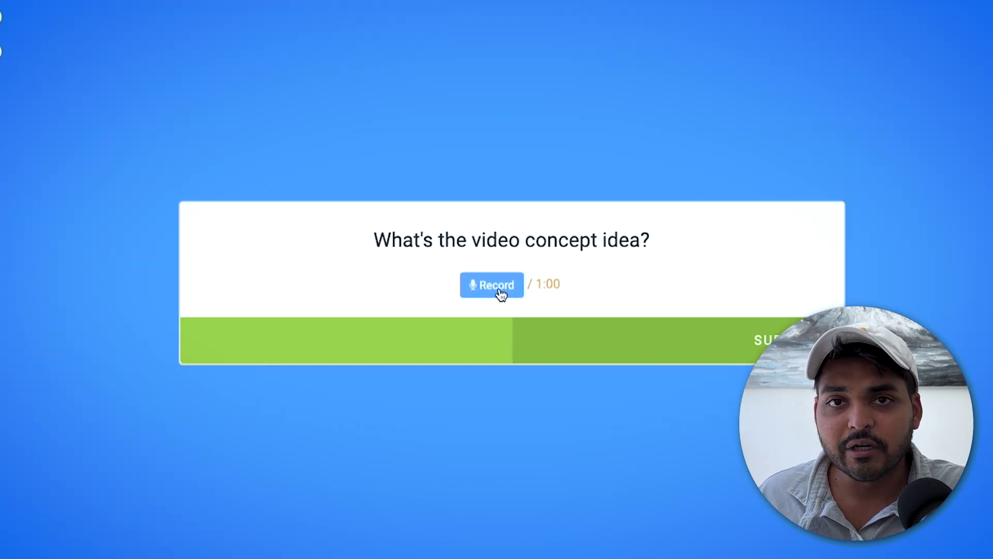
pyautogui.click(500, 293)
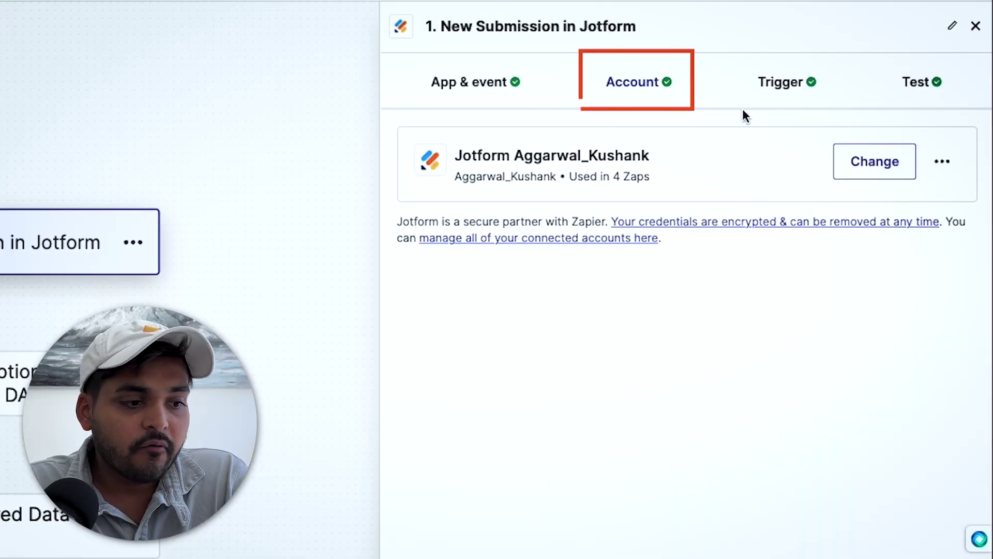
# Step: Check the trigger's Form dropdown shows Video concept to Trello, leaving it unchanged
pyautogui.click(763, 87)
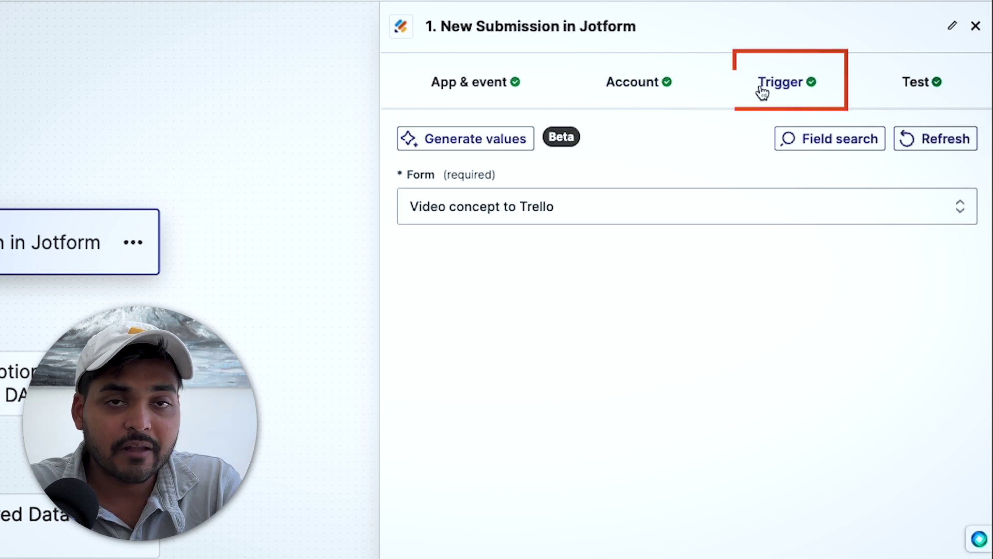
pyautogui.click(572, 215)
pyautogui.click(637, 179)
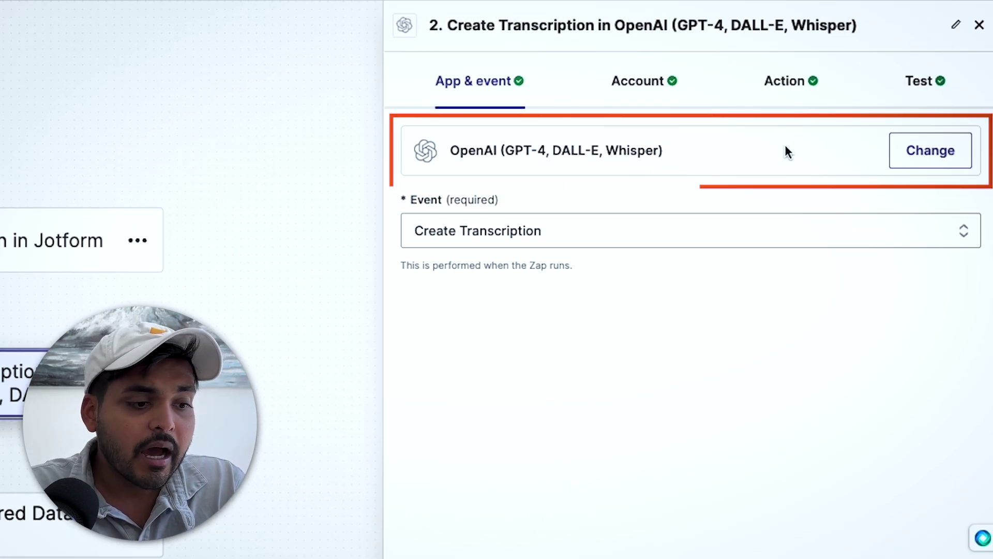
# Step: Choose Create Transcription as the OpenAI step's event
pyautogui.click(512, 230)
pyautogui.scroll(-6, 516, 554)
pyautogui.scroll(3, 516, 547)
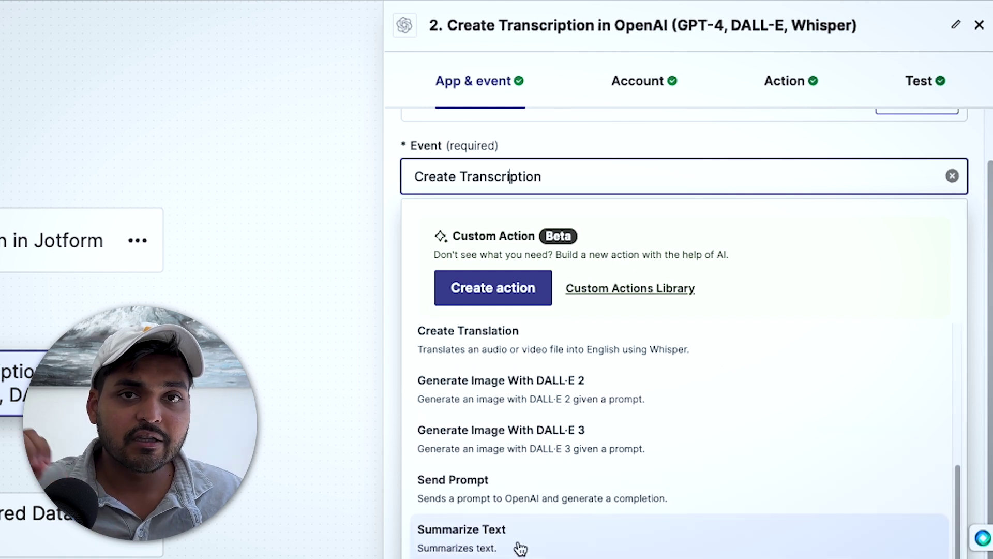
pyautogui.click(506, 445)
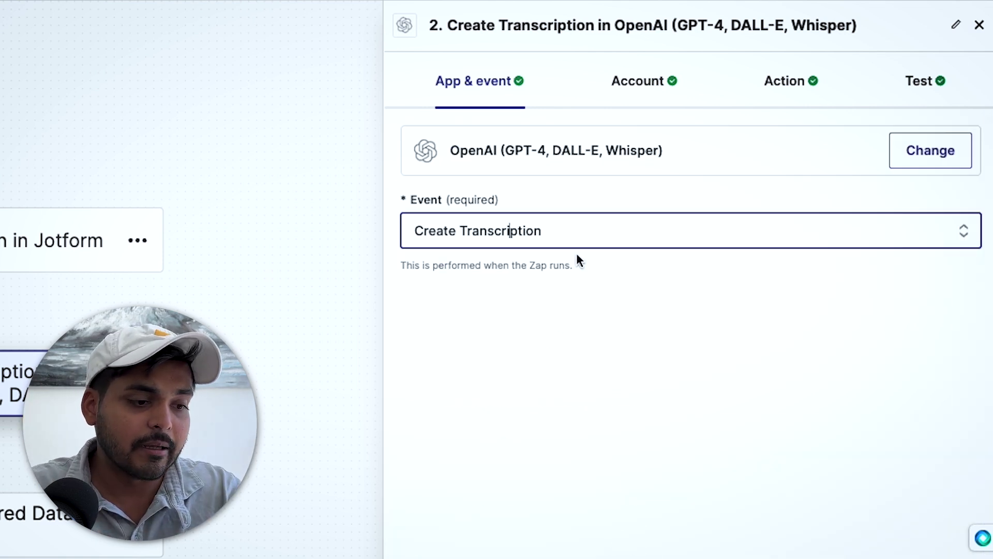
# Step: Review the OpenAI account and the File and Prompt settings, then view the sample transcription
pyautogui.click(621, 101)
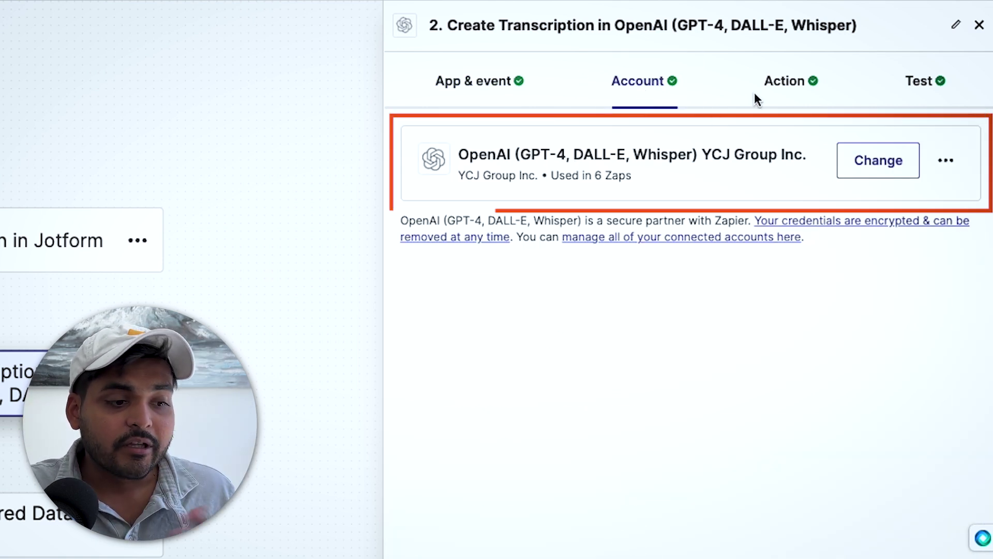
pyautogui.click(755, 93)
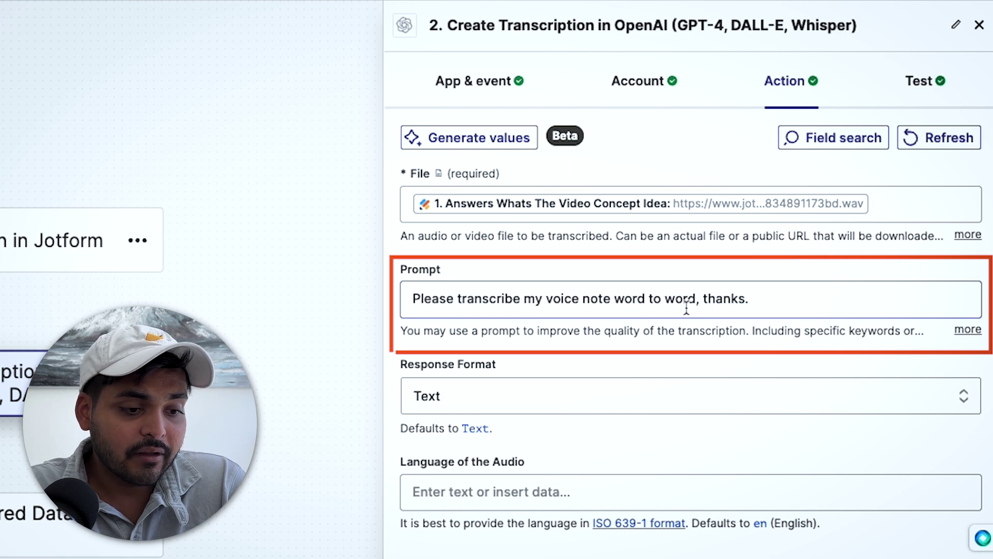
pyautogui.click(921, 89)
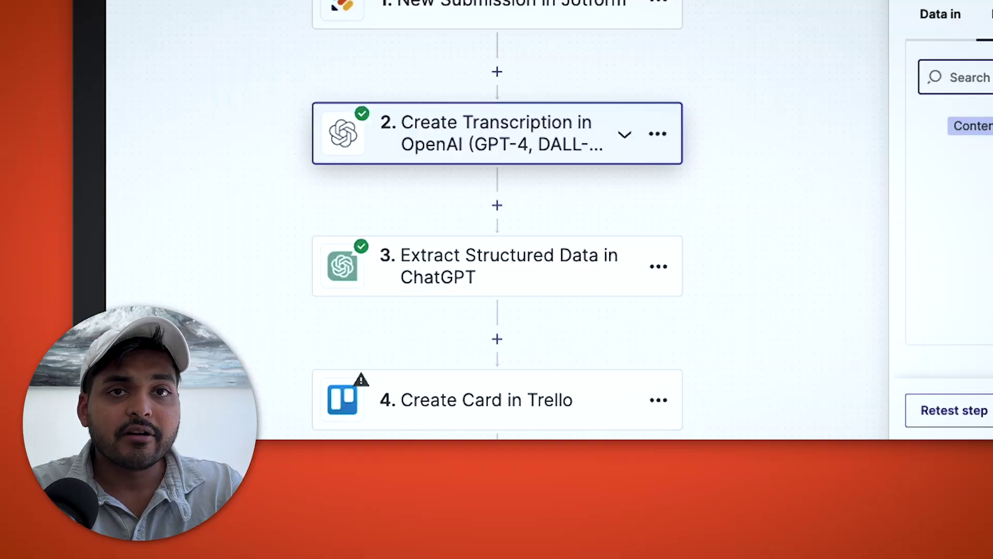
# Step: Open step 3, Extract Structured Data in ChatGPT, on the Zap canvas
pyautogui.click(569, 248)
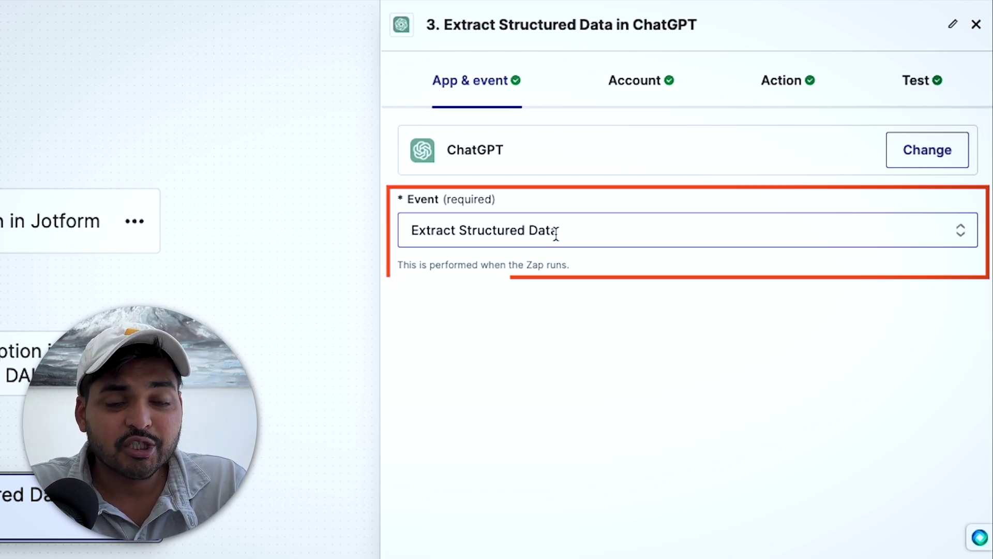
# Step: Review the ChatGPT account and action settings, keeping gpt-4o as the extraction model
pyautogui.click(624, 88)
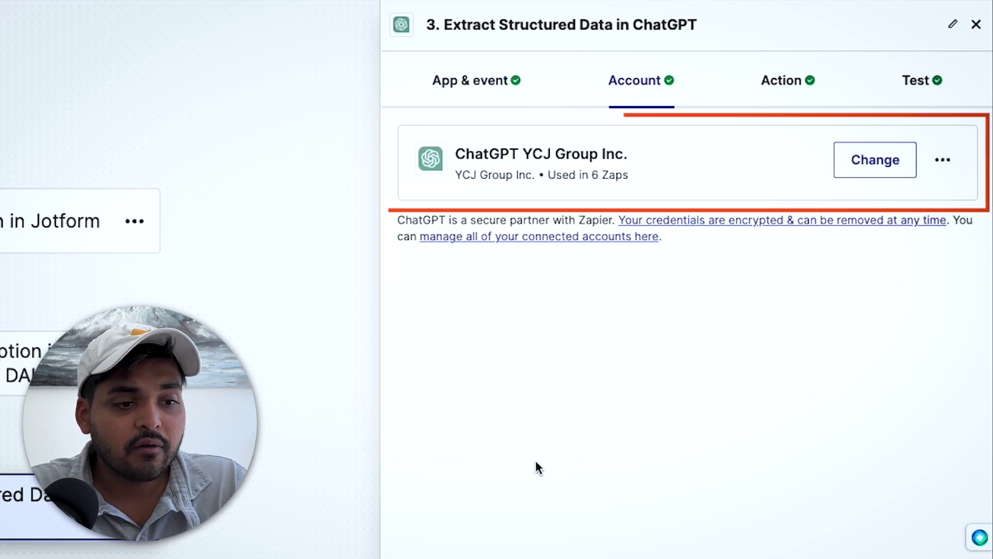
pyautogui.click(787, 80)
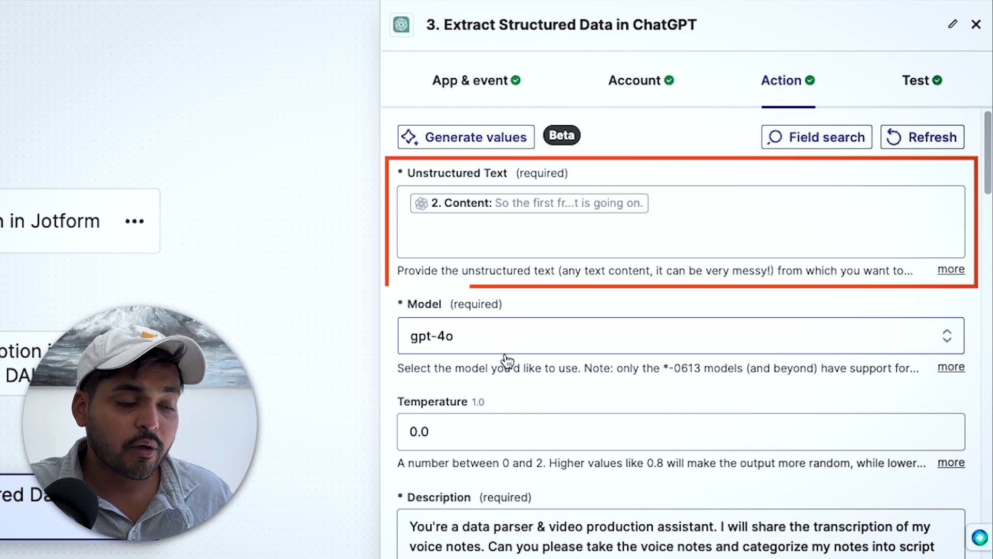
pyautogui.scroll(-1, 482, 342)
pyautogui.click(492, 323)
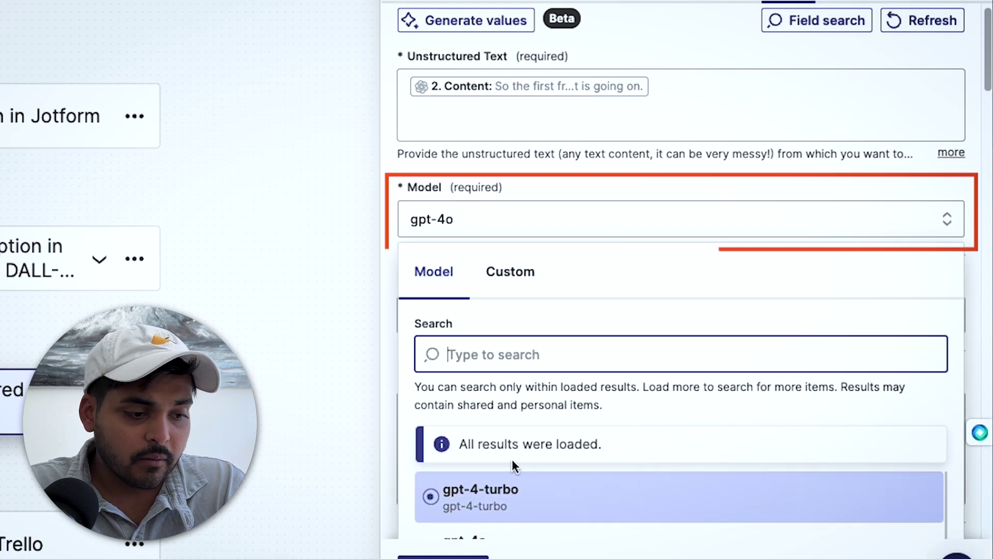
pyautogui.scroll(-2, 523, 496)
pyautogui.scroll(-1, 526, 427)
pyautogui.scroll(1, 527, 436)
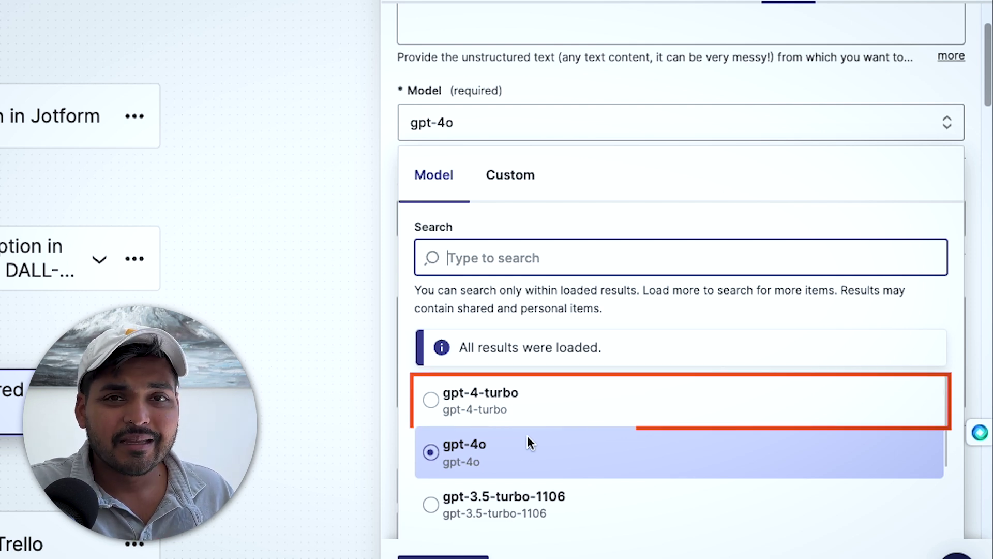
pyautogui.click(524, 446)
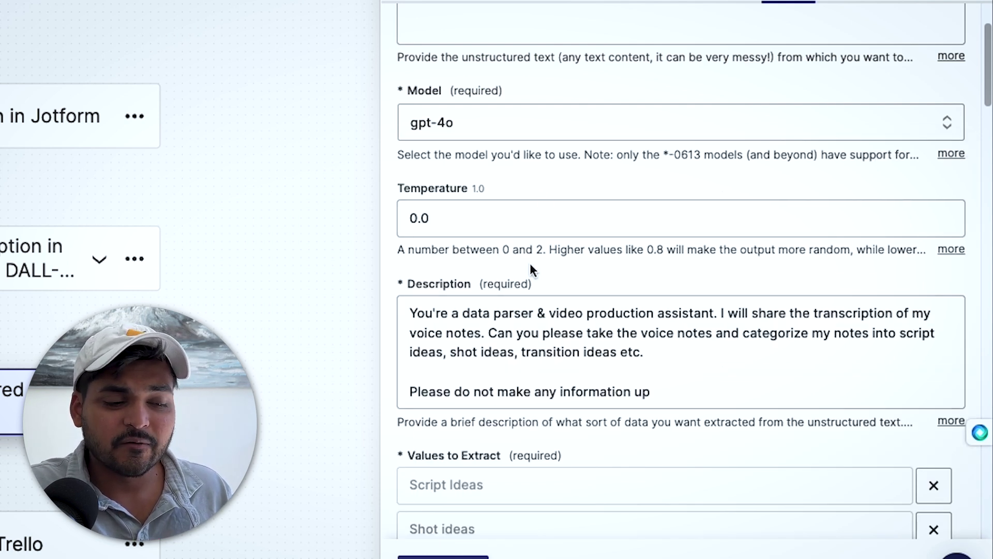
pyautogui.scroll(-3, 531, 265)
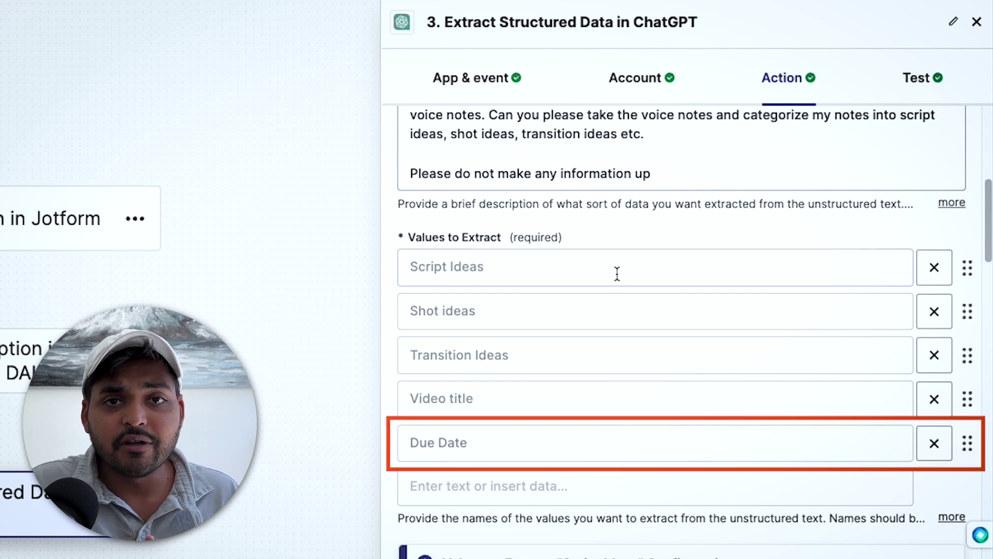
pyautogui.scroll(-1, 585, 430)
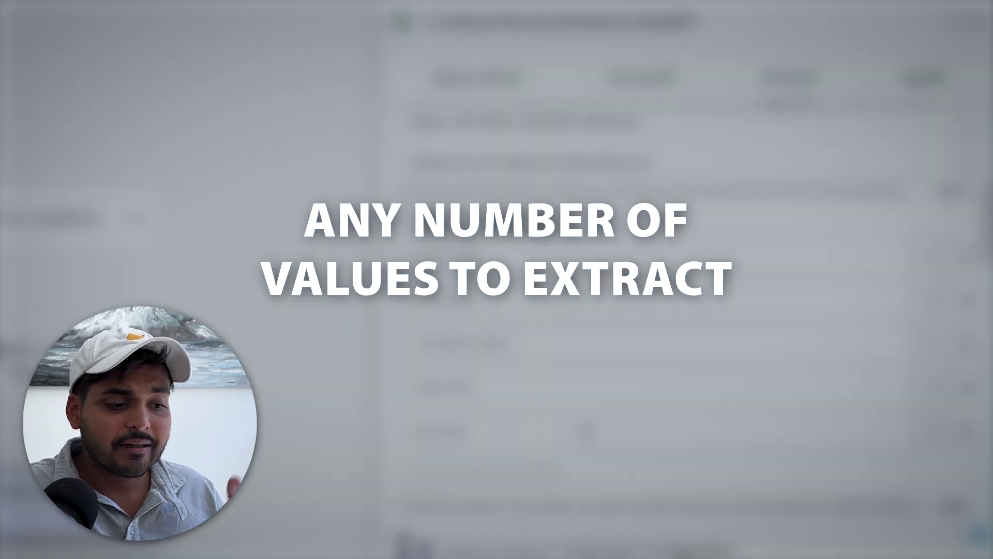
pyautogui.scroll(-7, 583, 424)
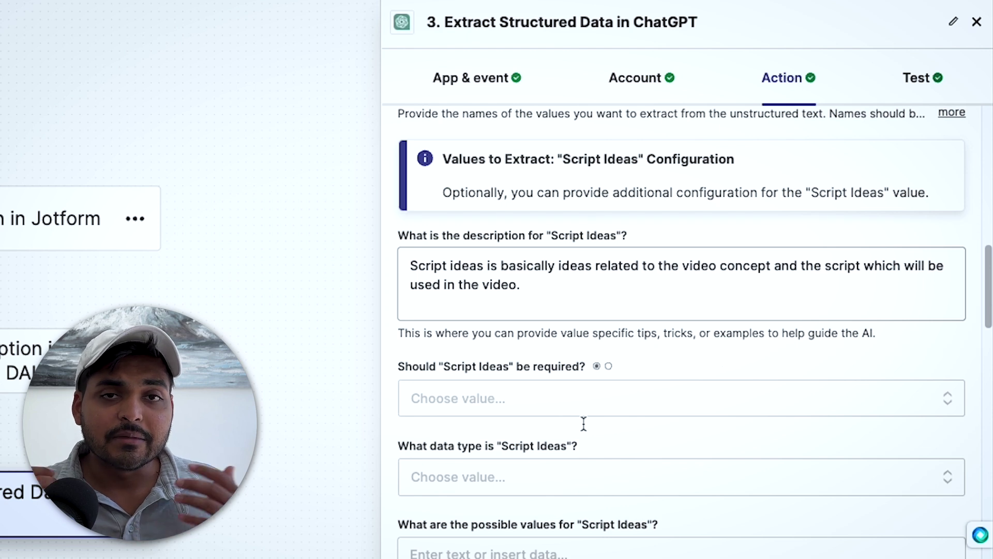
# Step: Scroll through the value descriptions, then view the extracted ideas and video title in the test output
pyautogui.scroll(-2, 583, 423)
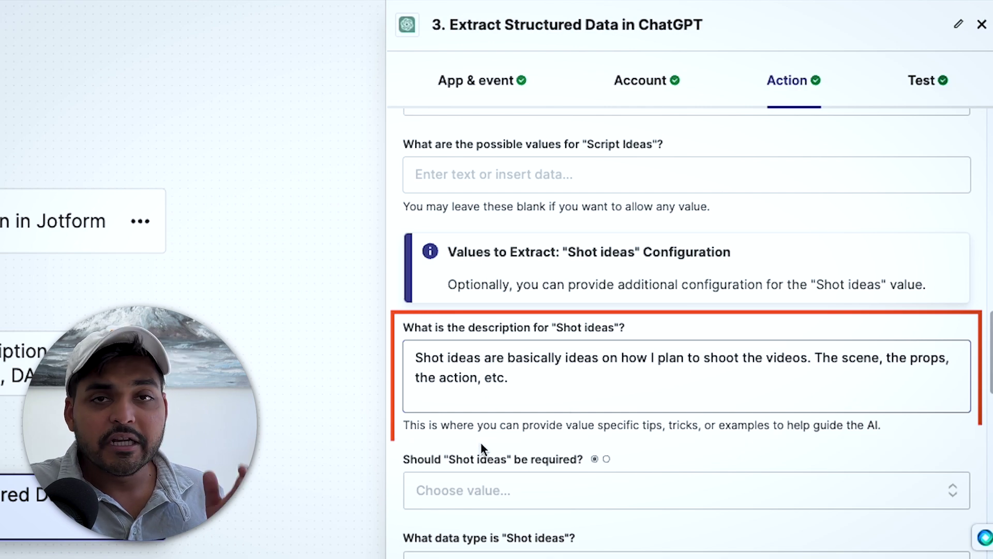
pyautogui.scroll(-10, 481, 444)
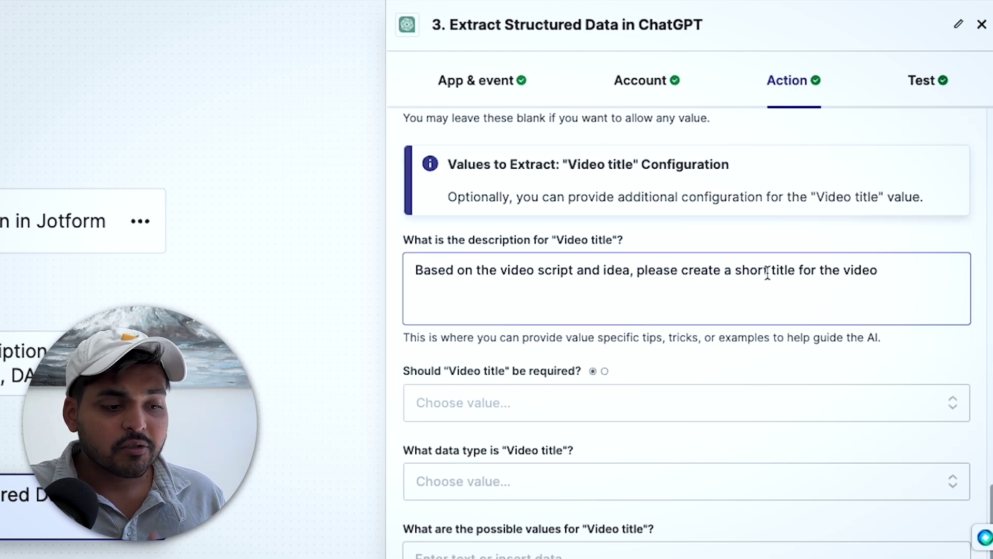
pyautogui.scroll(-8, 565, 395)
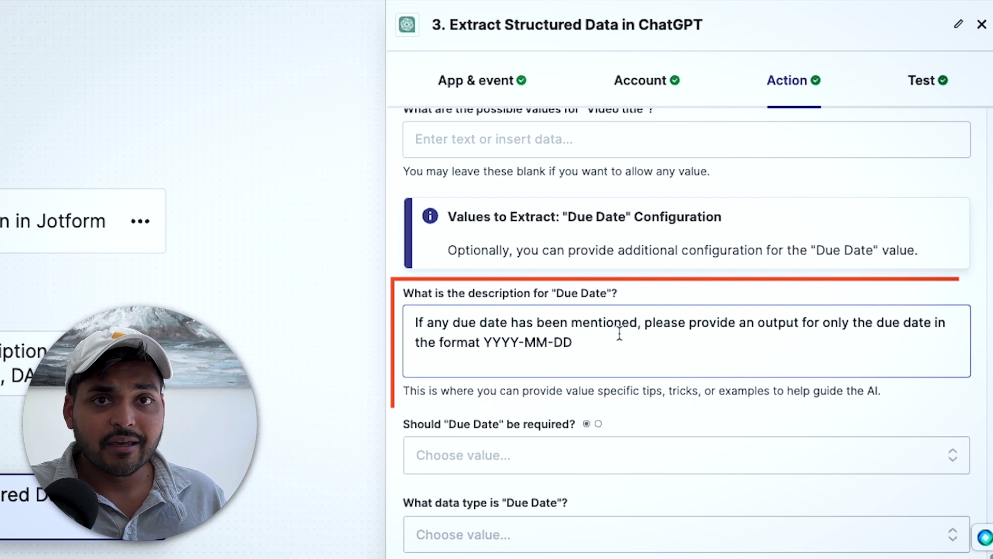
pyautogui.scroll(-1, 638, 431)
pyautogui.click(928, 98)
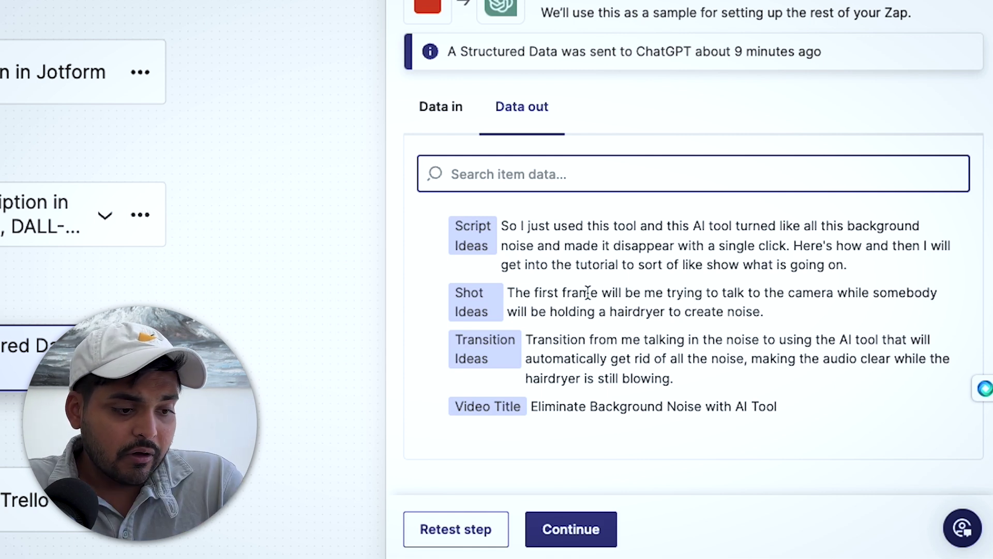
# Step: Continue from the ChatGPT step's test results to the Trello step
pyautogui.click(571, 528)
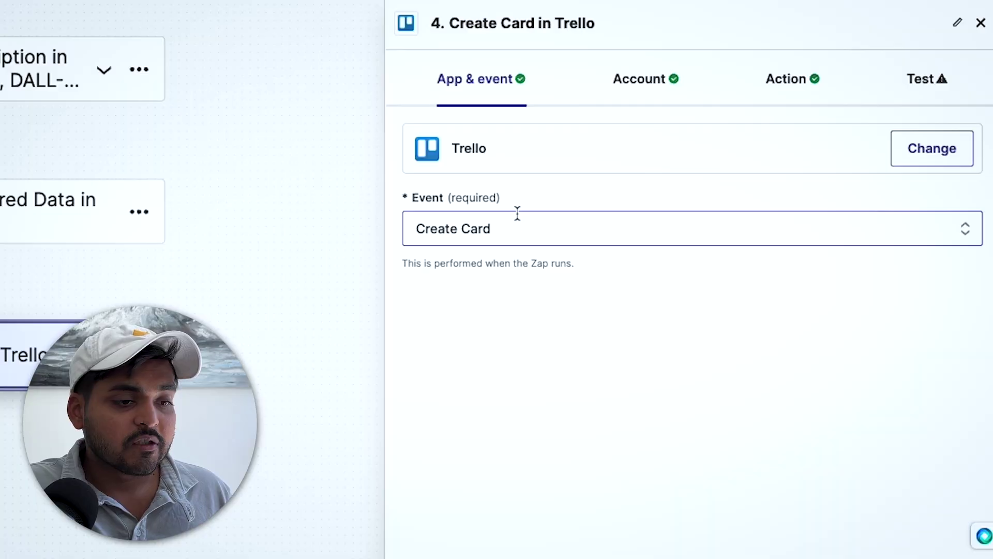
# Step: Review the Trello account and card Board, List, Name and Description, then send a test card
pyautogui.click(619, 91)
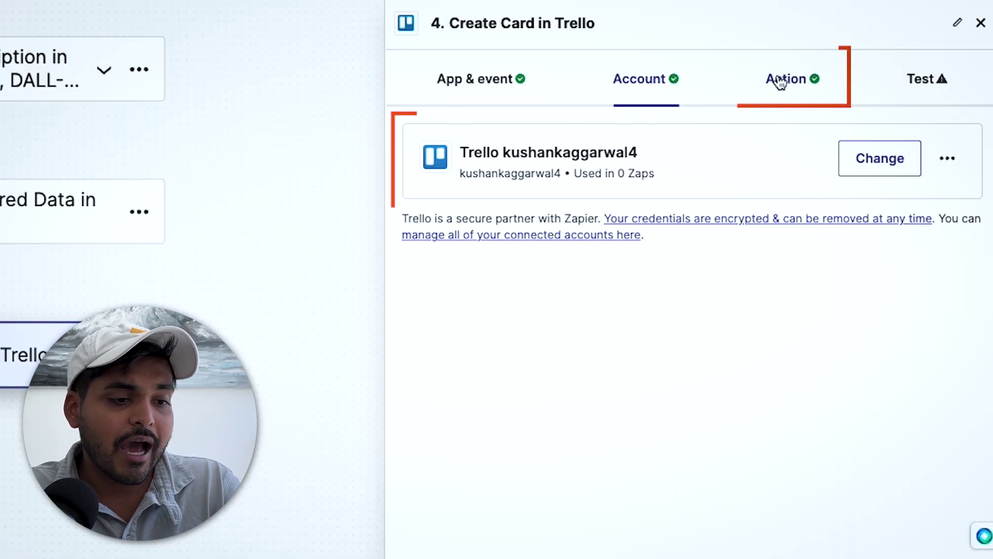
pyautogui.click(780, 83)
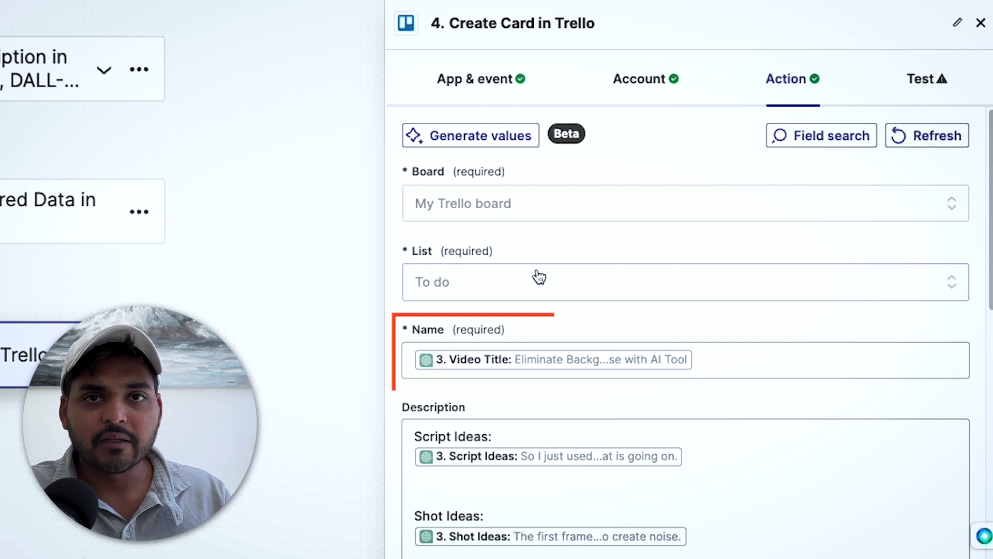
pyautogui.scroll(-3, 540, 269)
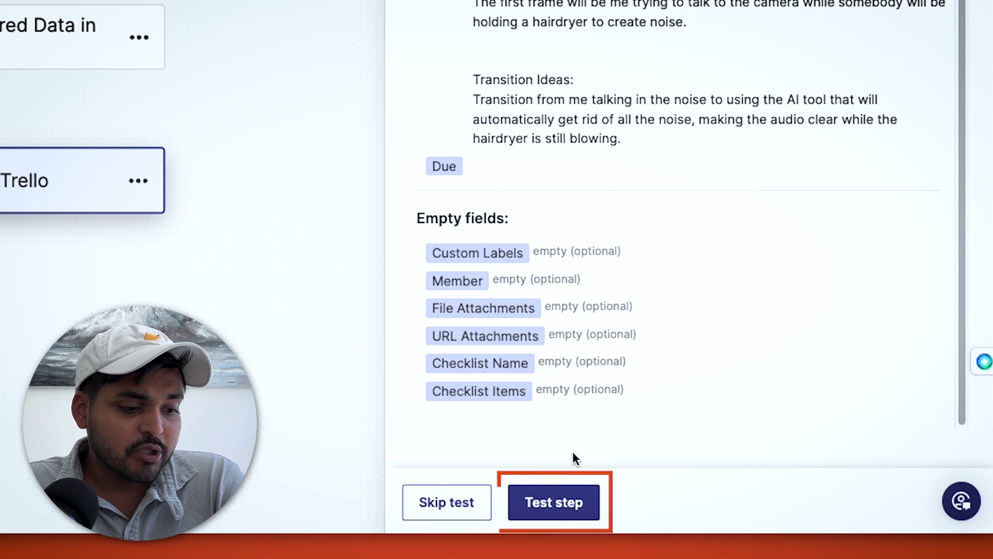
pyautogui.click(553, 497)
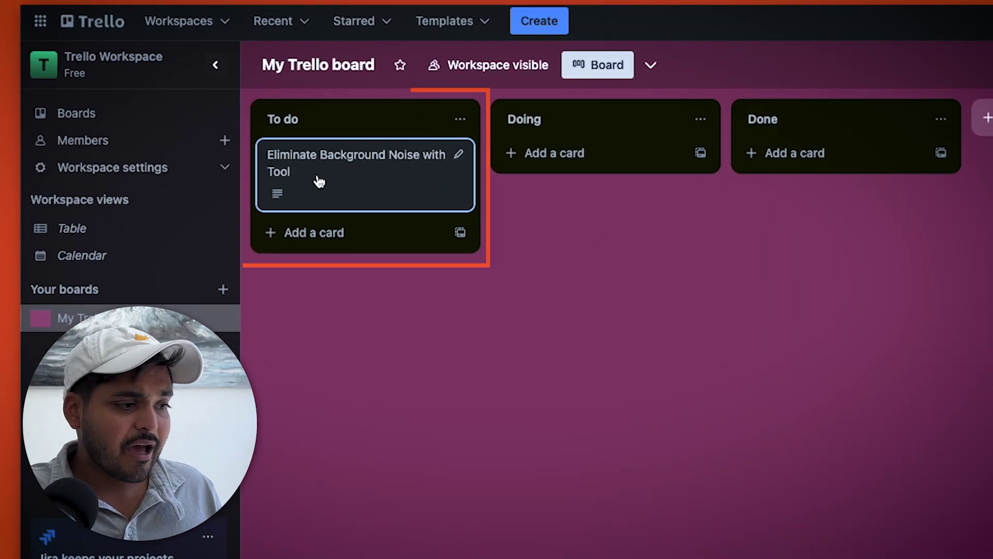
# Step: Open the 'Eliminate Background Noise with AI Tool' card in the To do list
pyautogui.click(319, 181)
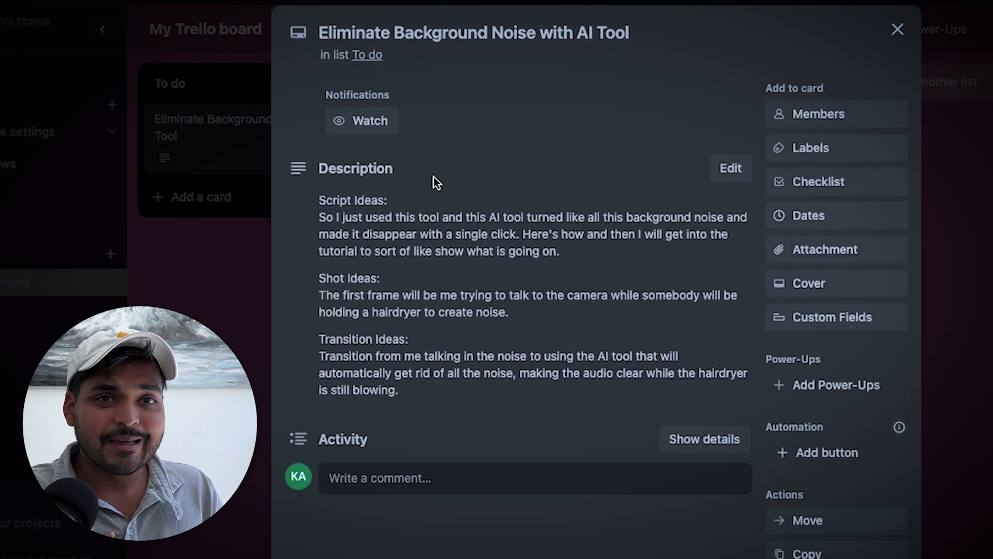